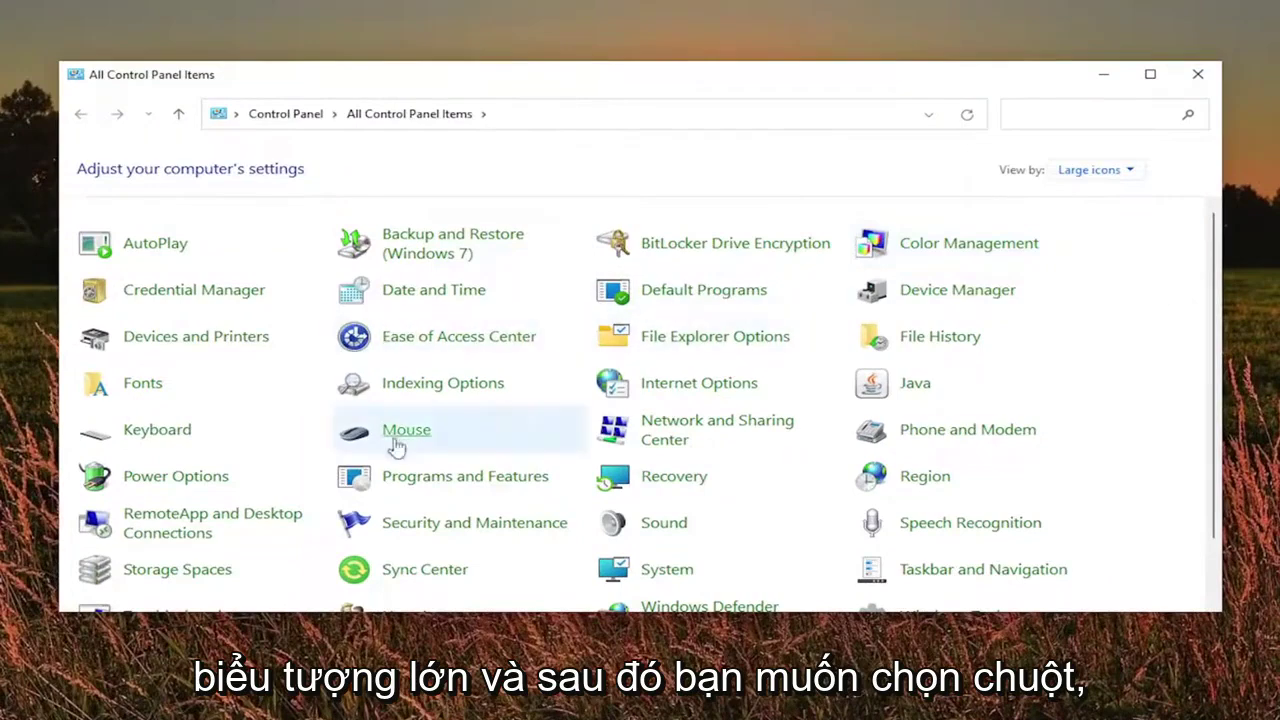
Open the Mouse properties from Control Panel and restore the Normal Select pointer to its default.
left_click(408, 432)
left_click_drag(171, 0, 689, 113)
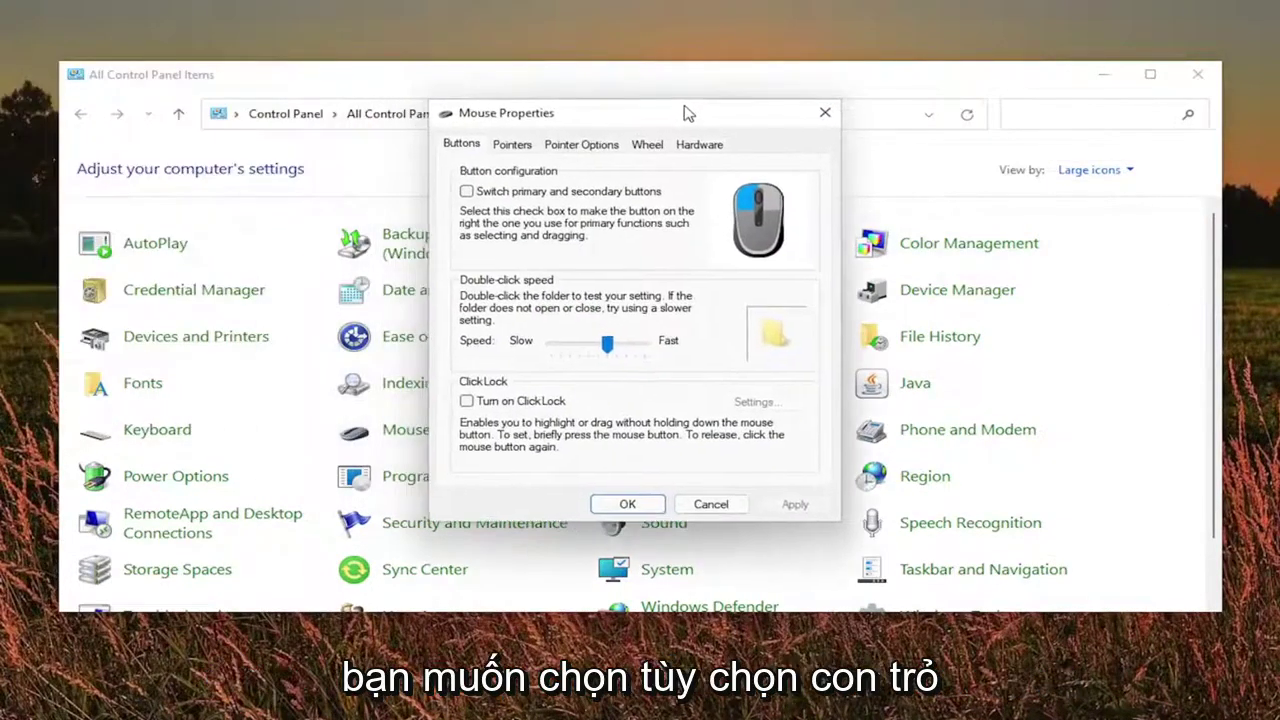
left_click(533, 146)
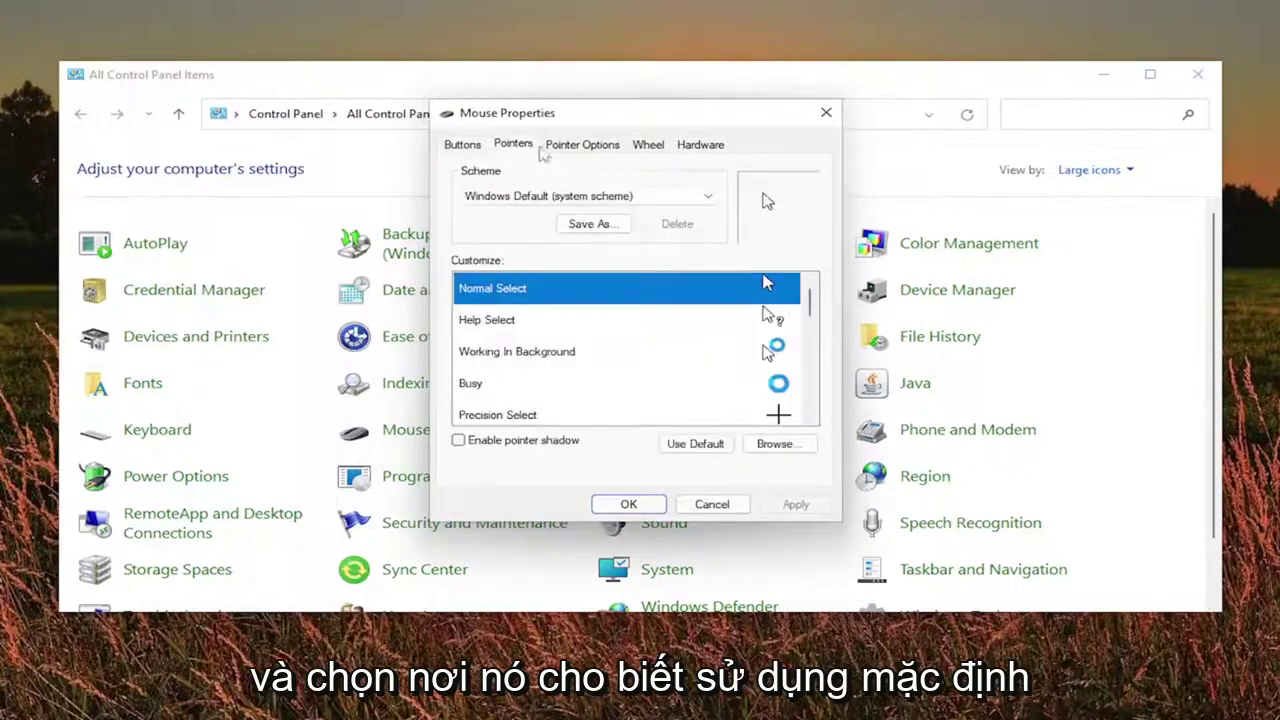
left_click(697, 443)
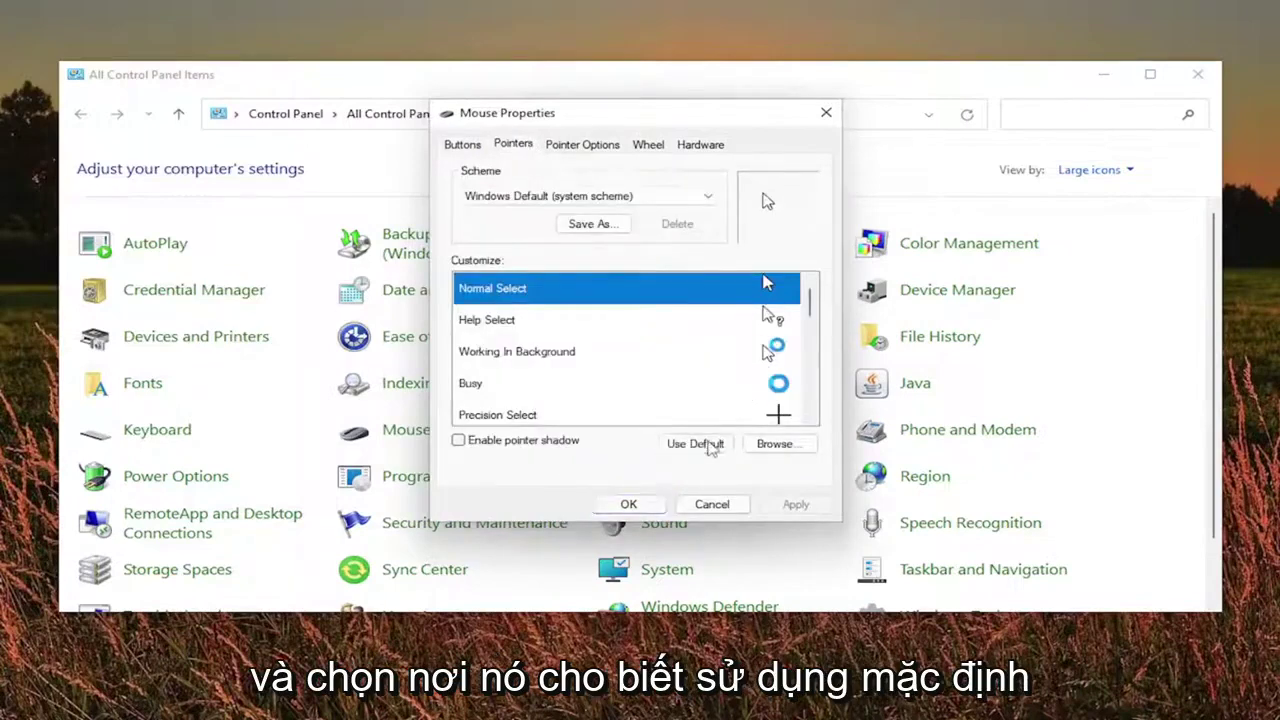
Review the mouse's pointer options, wheel, hardware, button and pointer settings, and save the properties before closing Control Panel.
left_click(594, 146)
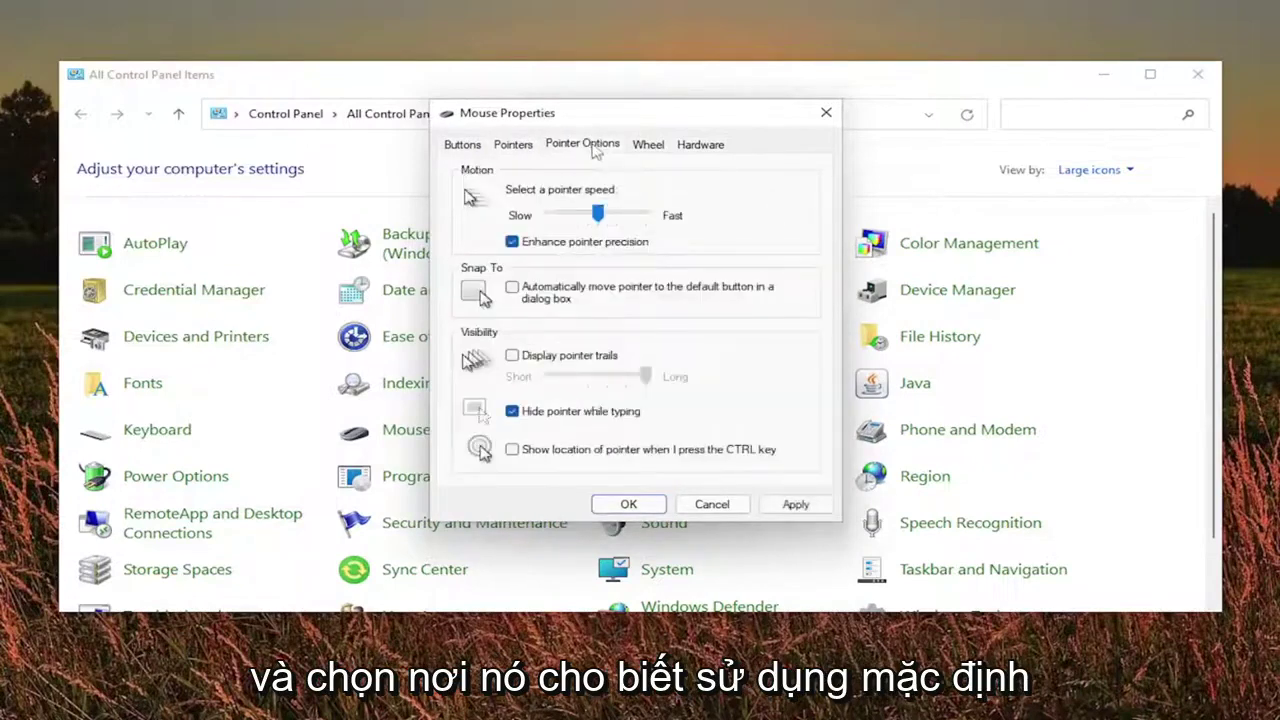
left_click(647, 146)
left_click(699, 145)
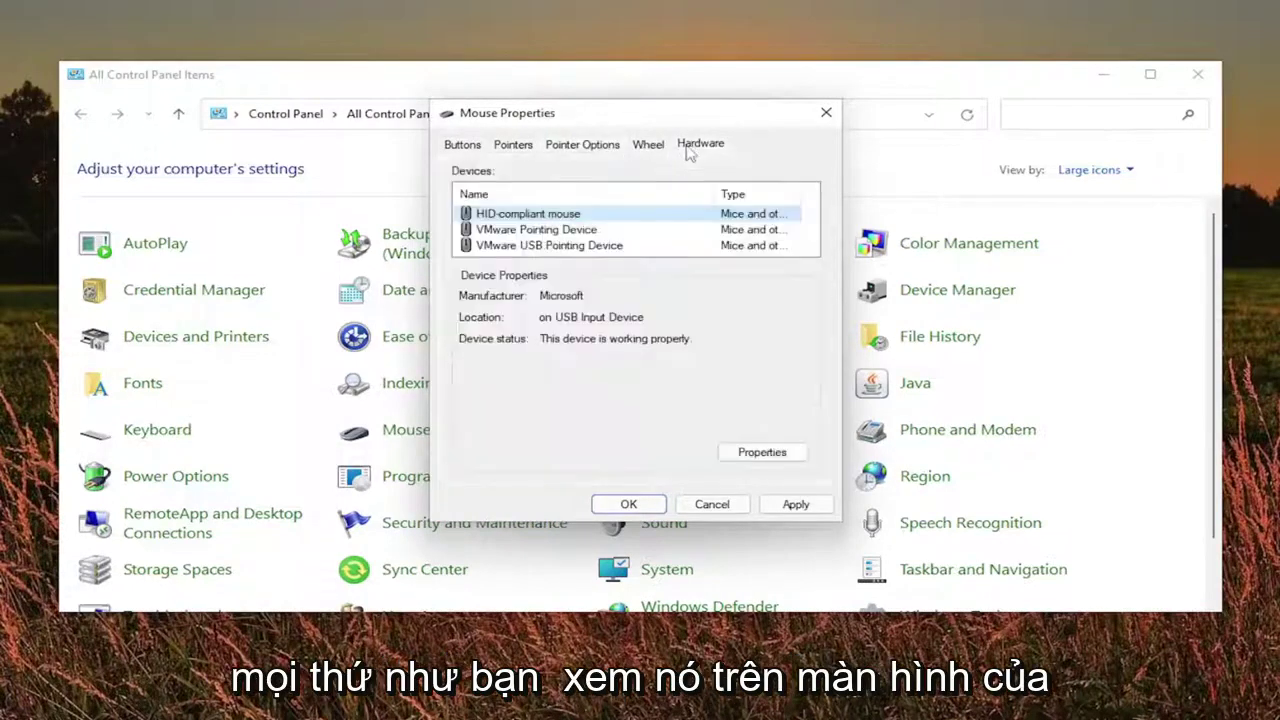
left_click(472, 146)
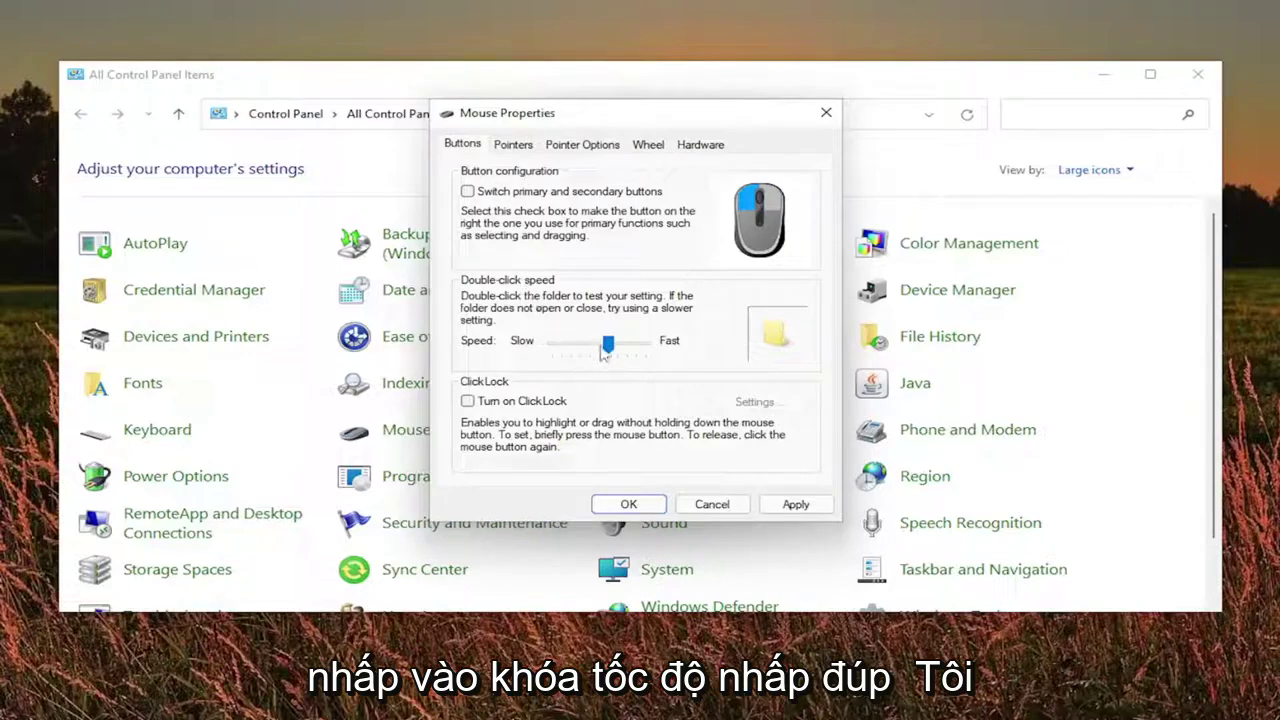
left_click(533, 145)
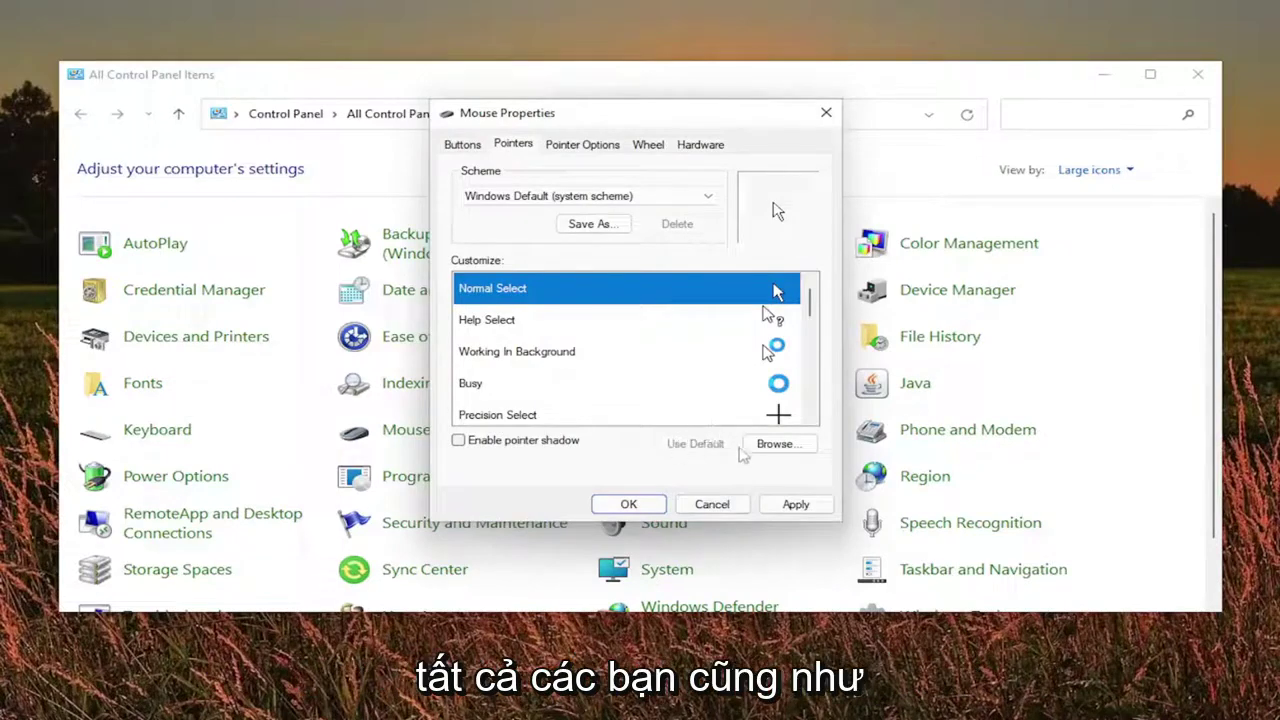
left_click(590, 147)
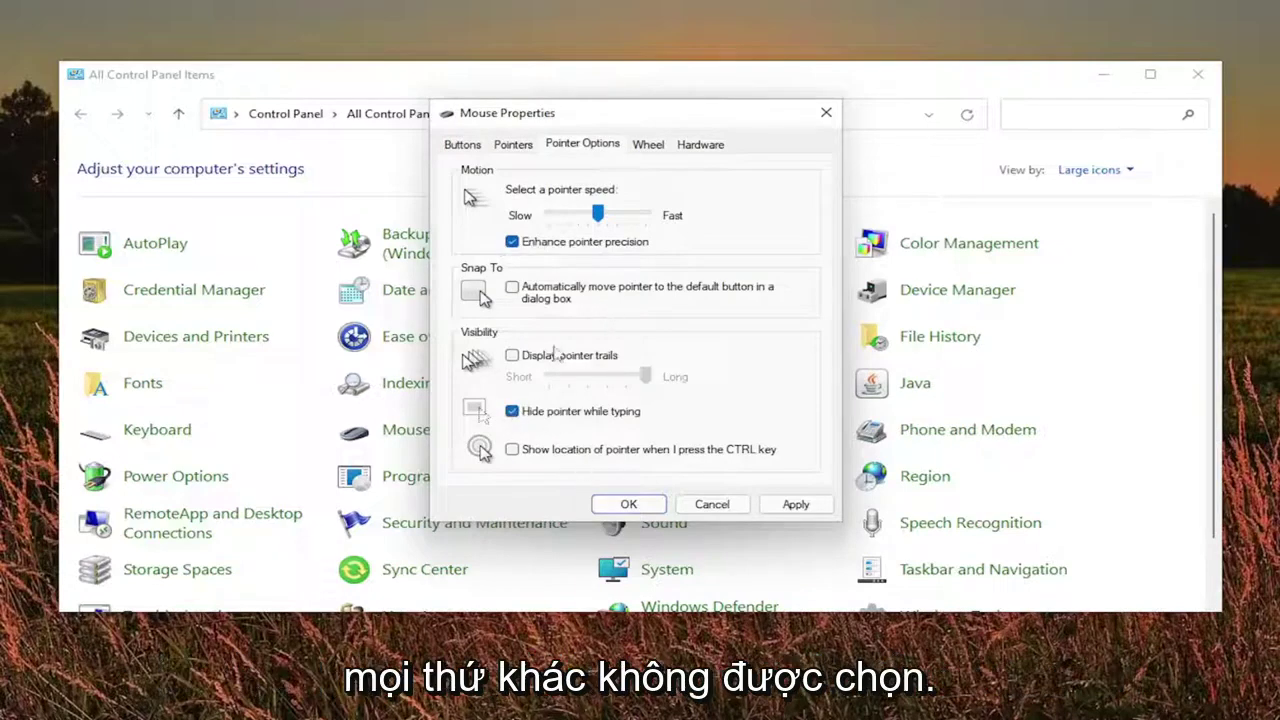
left_click(647, 146)
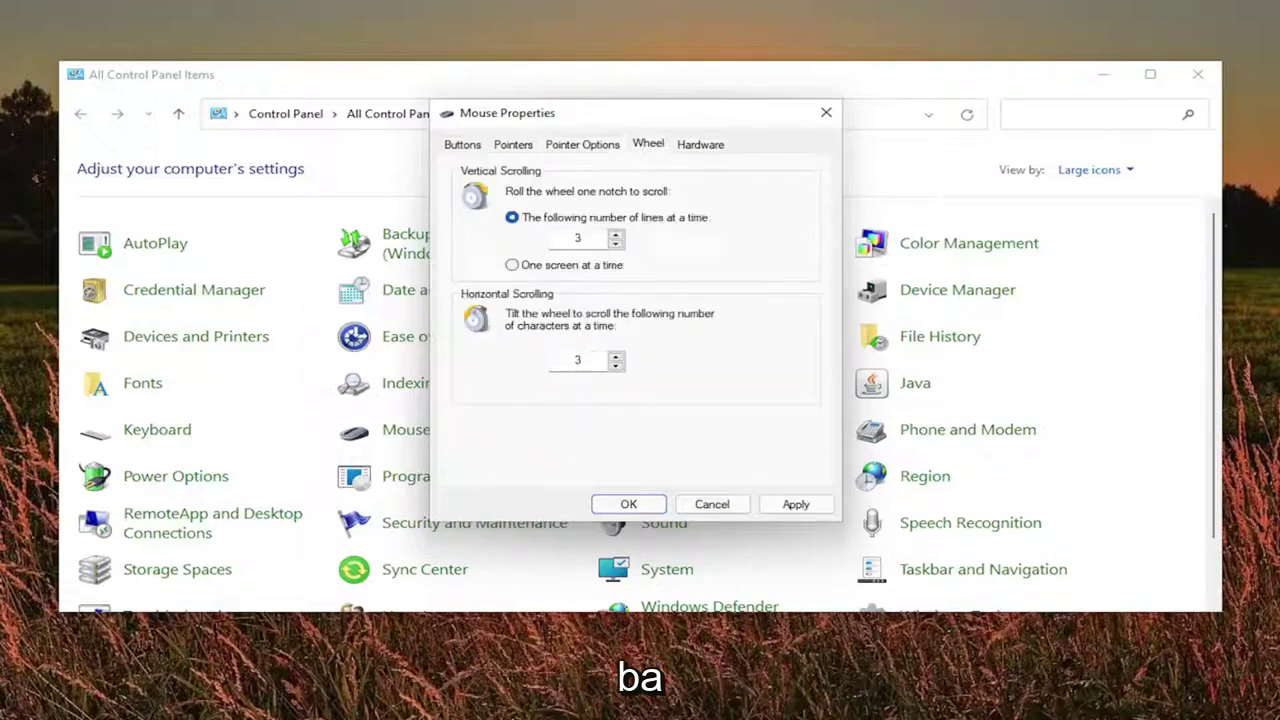
left_click(692, 147)
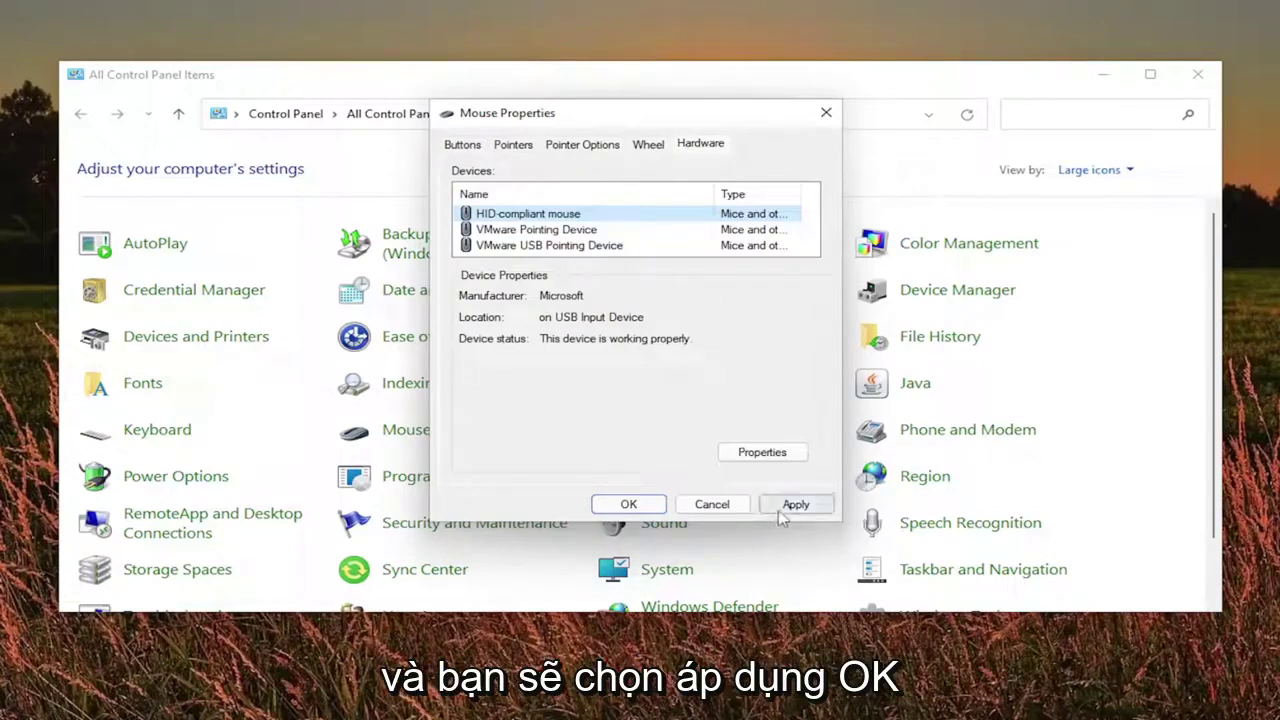
left_click(645, 506)
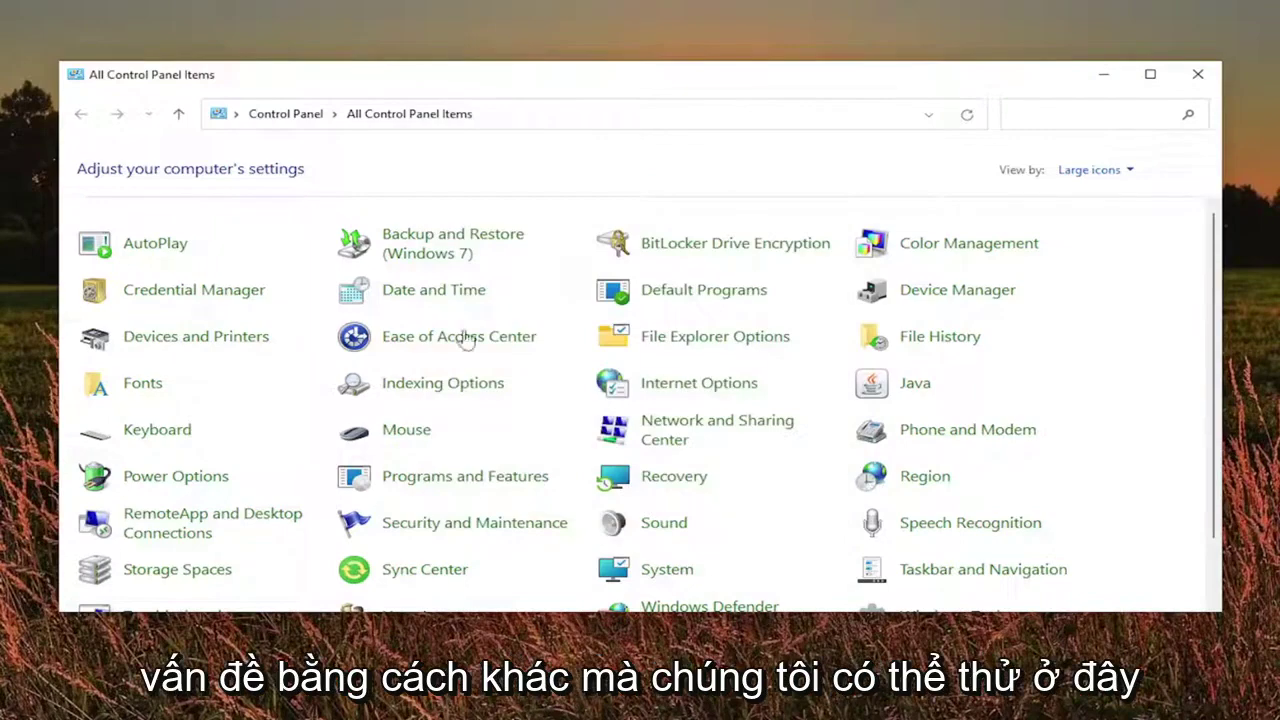
left_click(1197, 74)
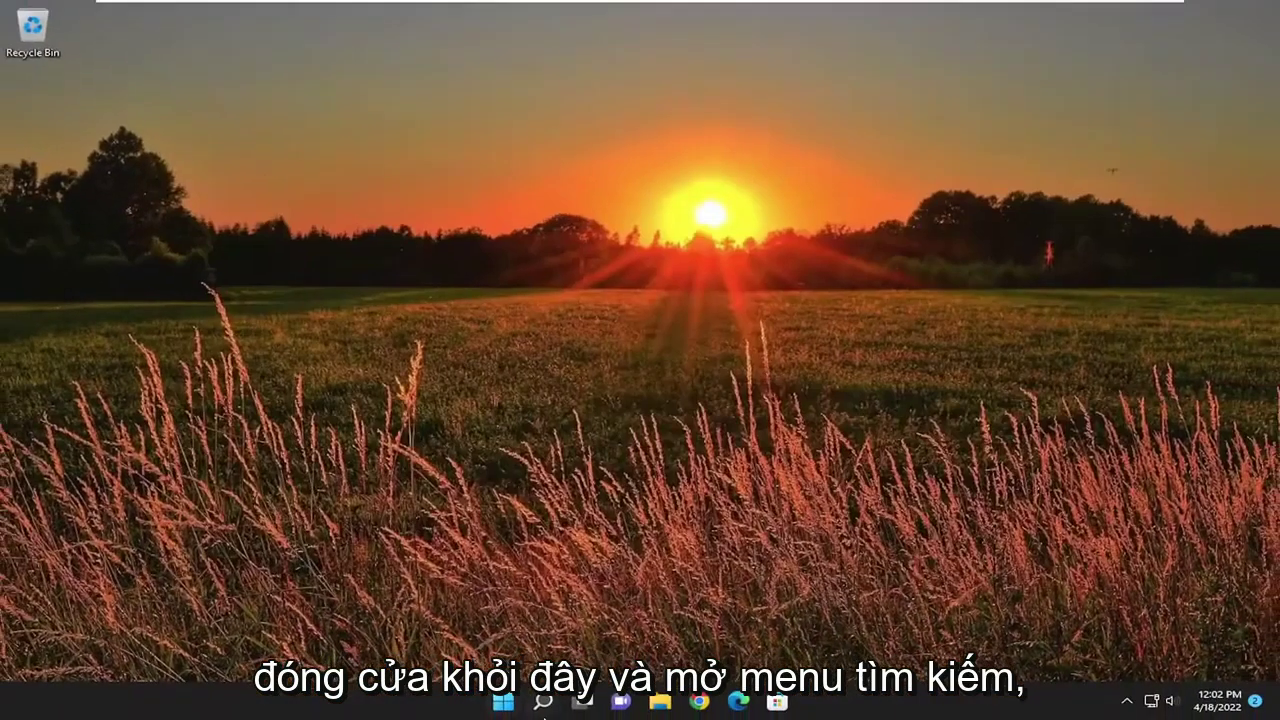
Search Windows for cmd and open Command Prompt as administrator, allowing it to make changes to the device.
left_click(540, 706)
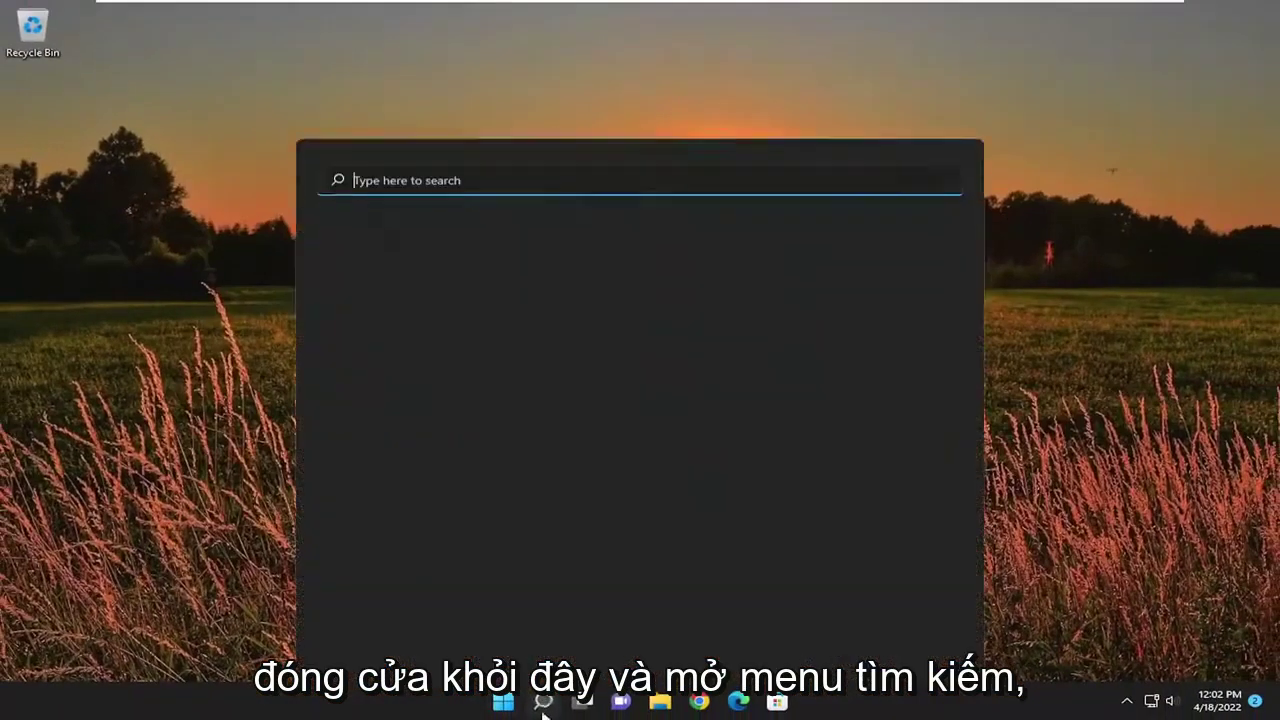
type("cmd")
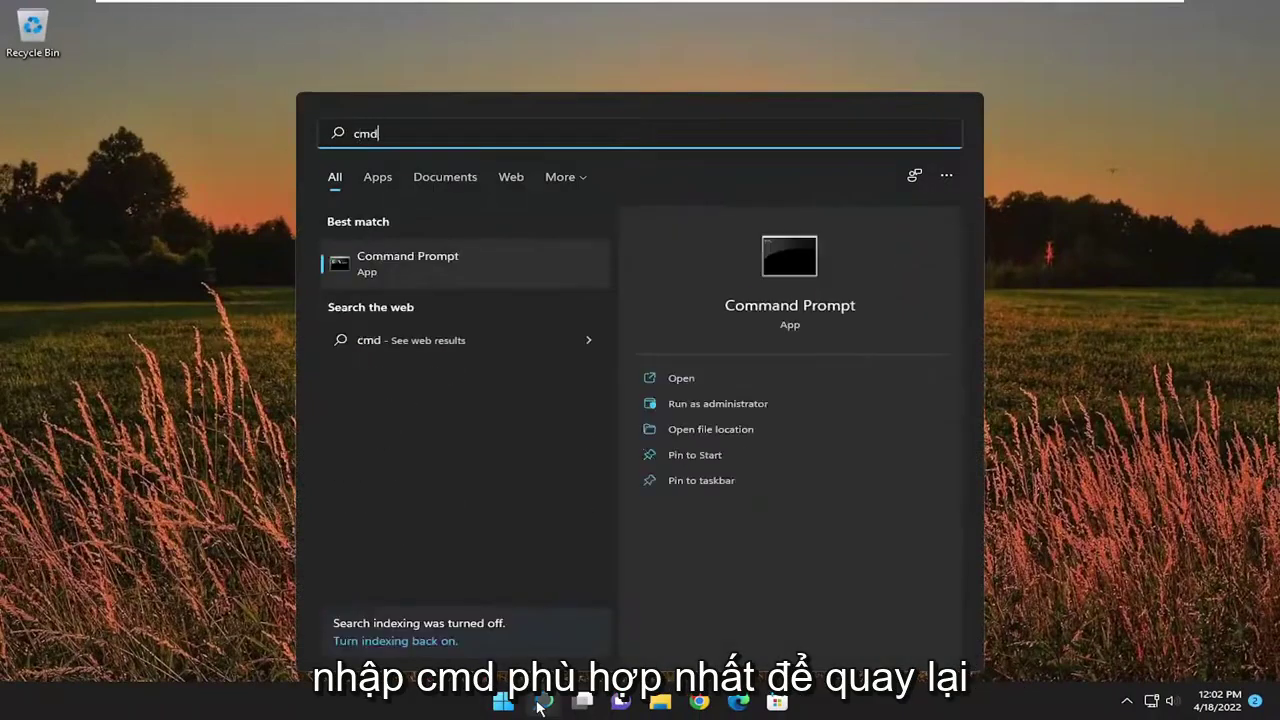
right_click(412, 267)
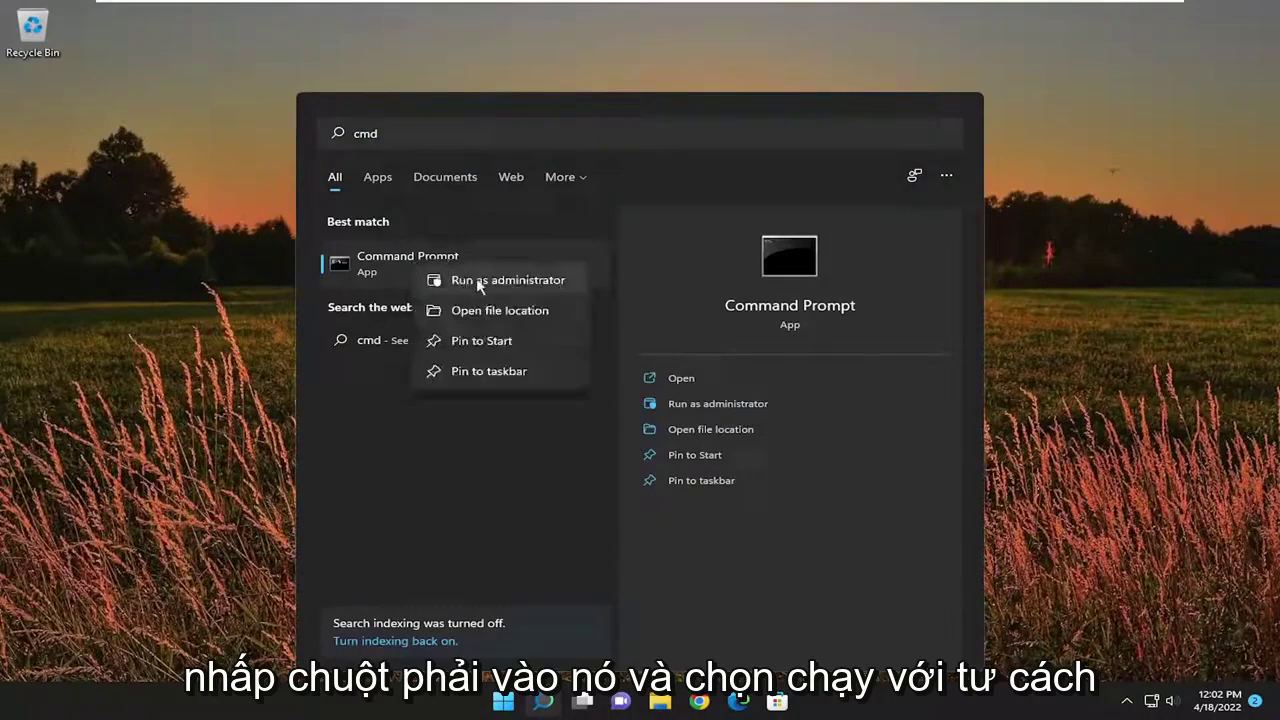
left_click(490, 283)
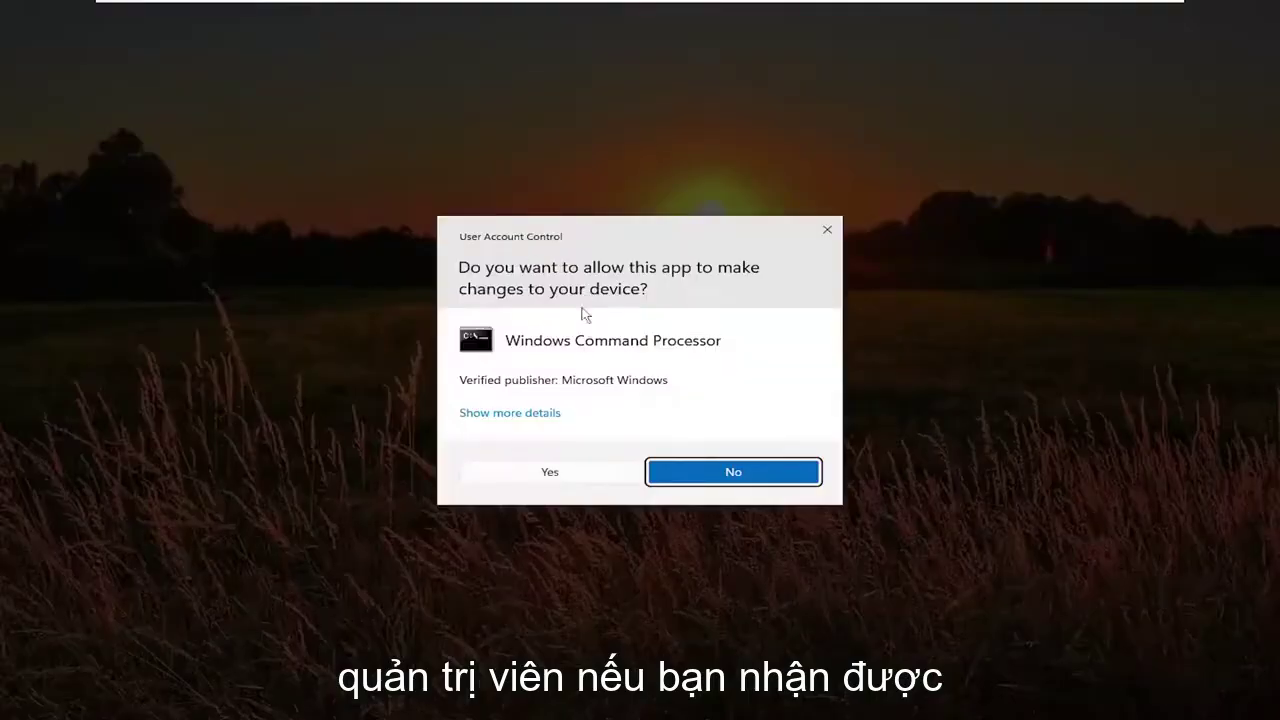
left_click(527, 478)
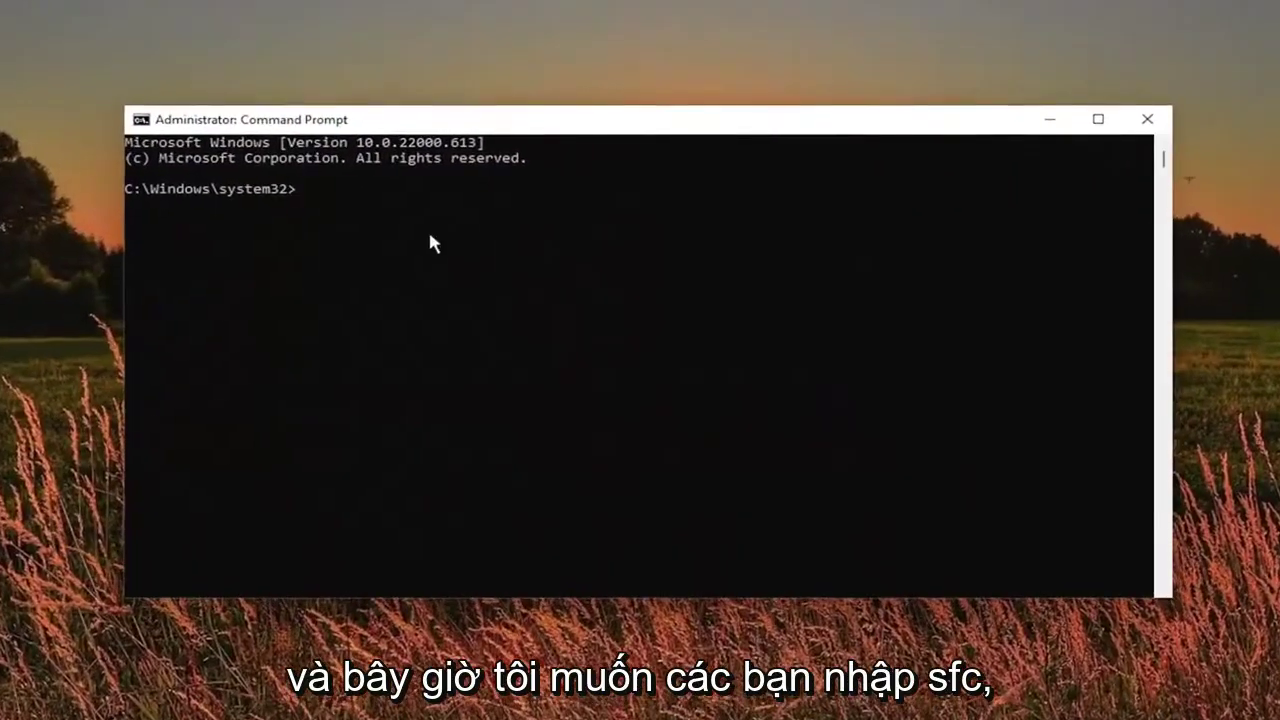
Run the system file scan with "sfc /scannow", let it finish and close Command Prompt.
type("sfc /sc")
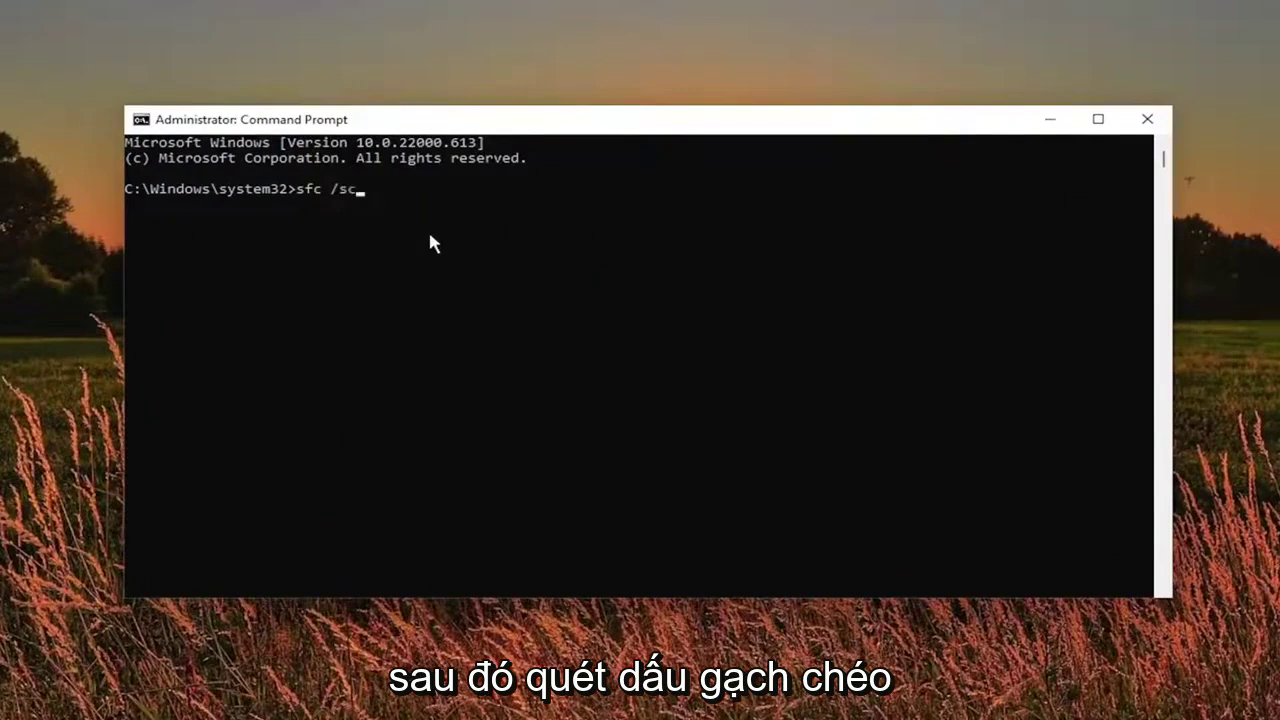
type("annow")
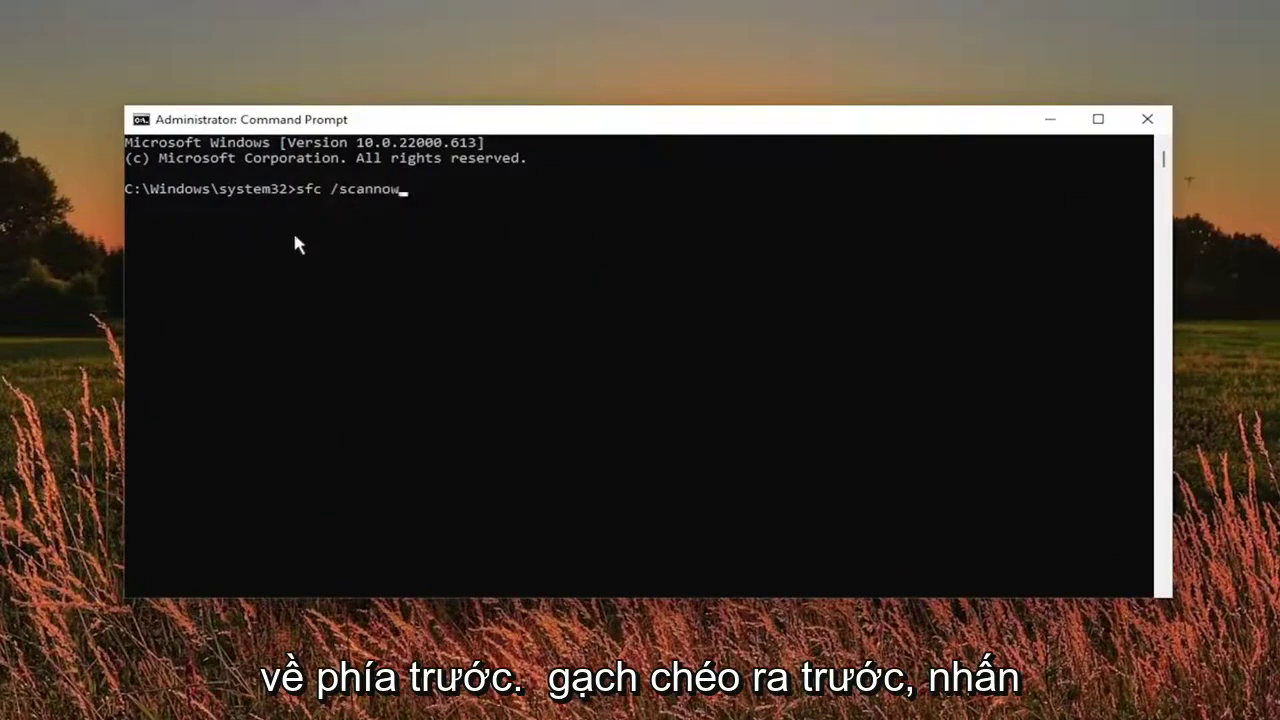
key("Return")
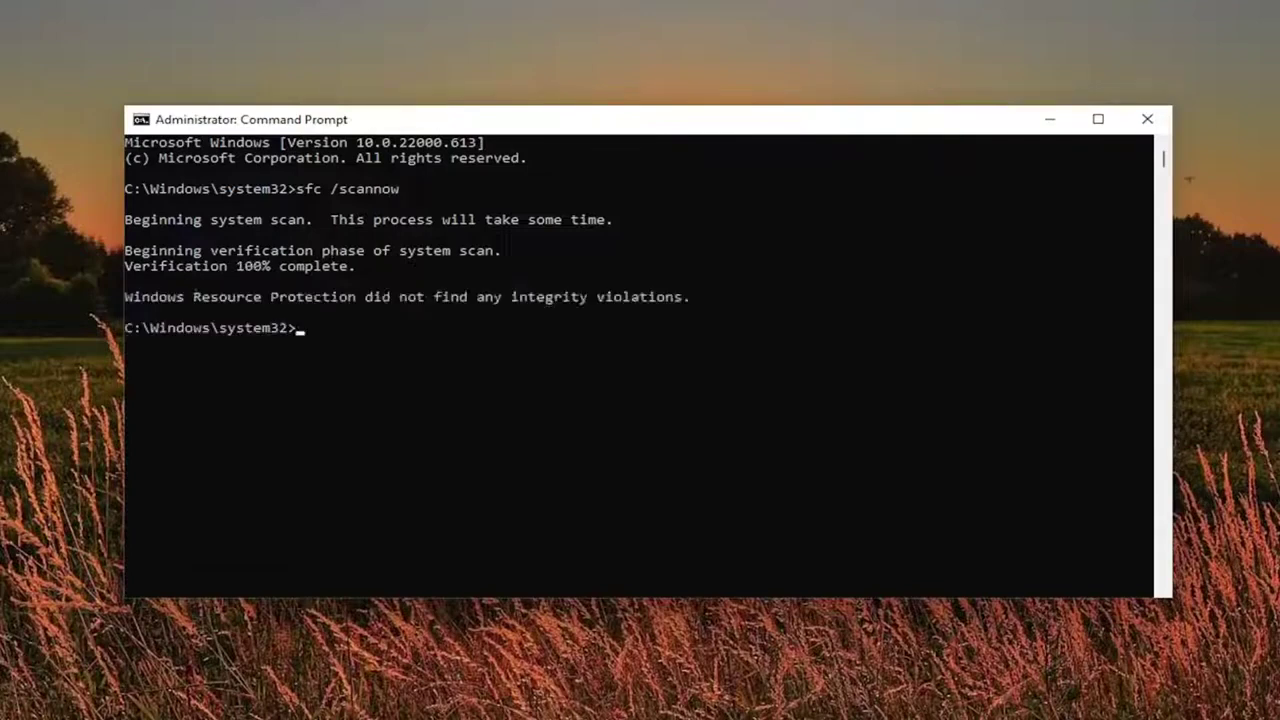
left_click(1147, 119)
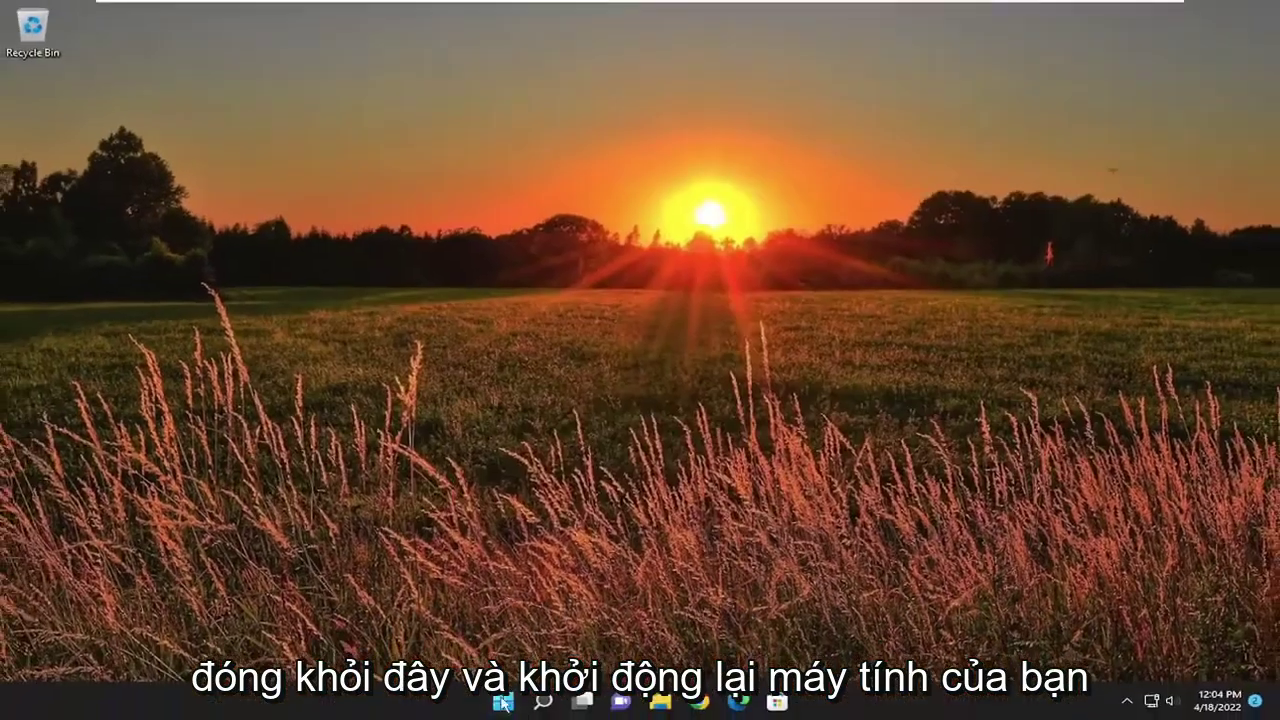
Restart the computer after the system file scan.
right_click(503, 703)
mouse_move(525, 634)
left_click(623, 663)
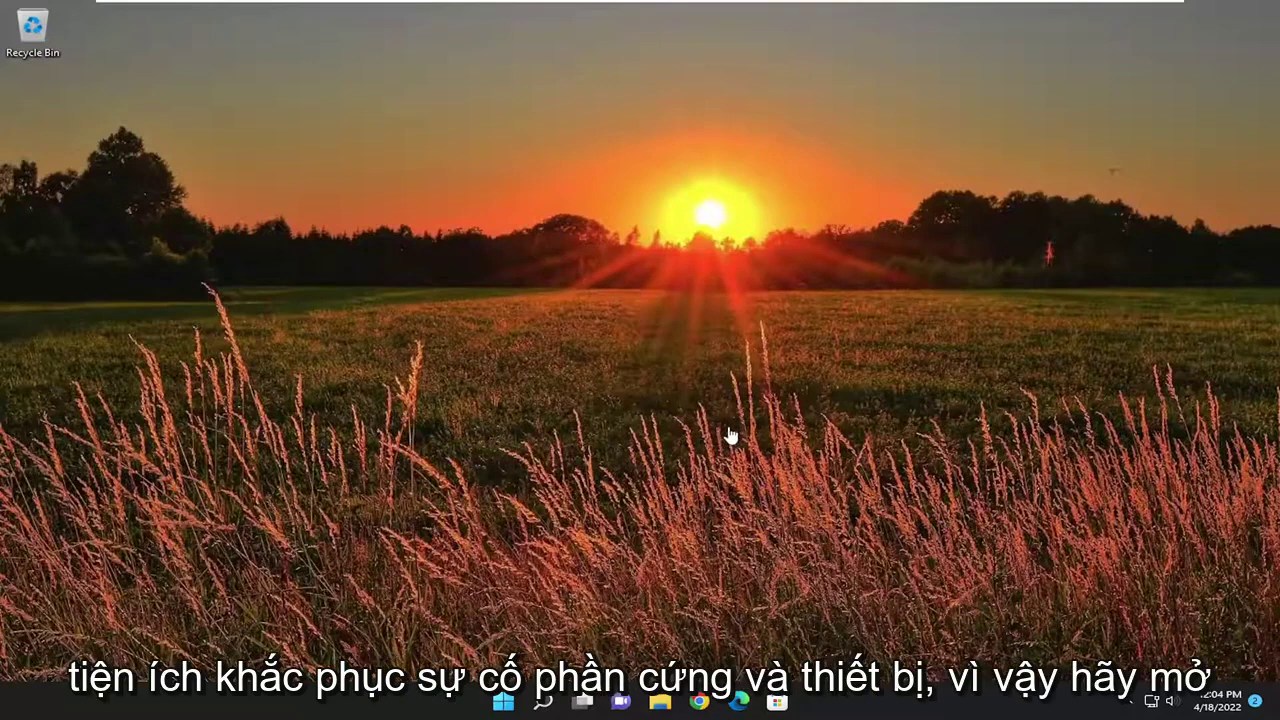
Find Command Prompt again by searching for cmd and launch it with administrator rights, approving the permission request.
left_click(541, 703)
type("cmd")
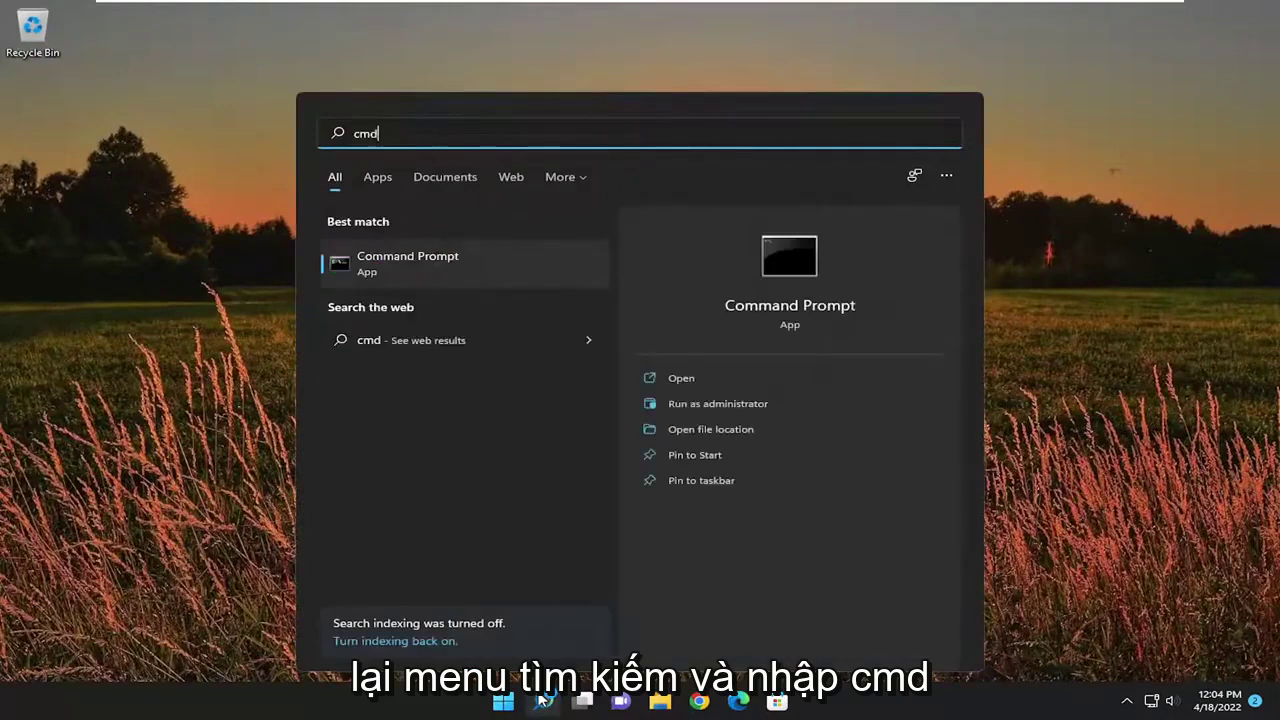
left_click(425, 257)
right_click(408, 262)
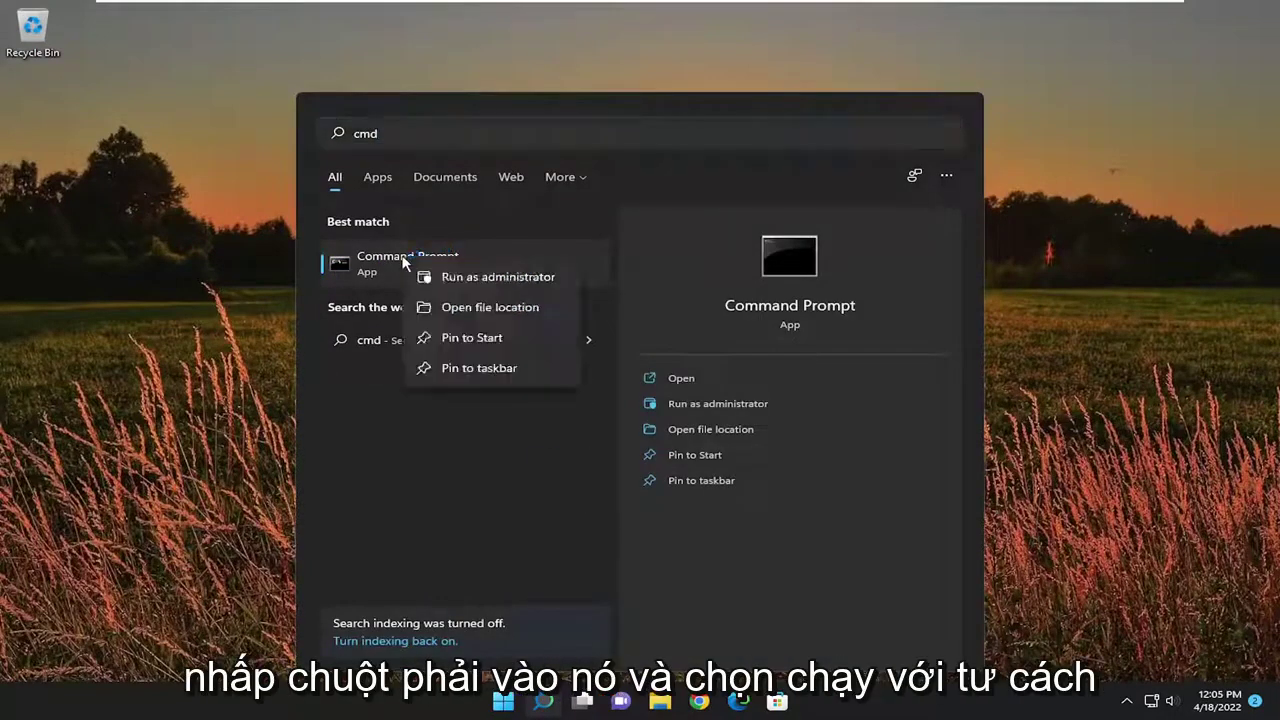
left_click(481, 283)
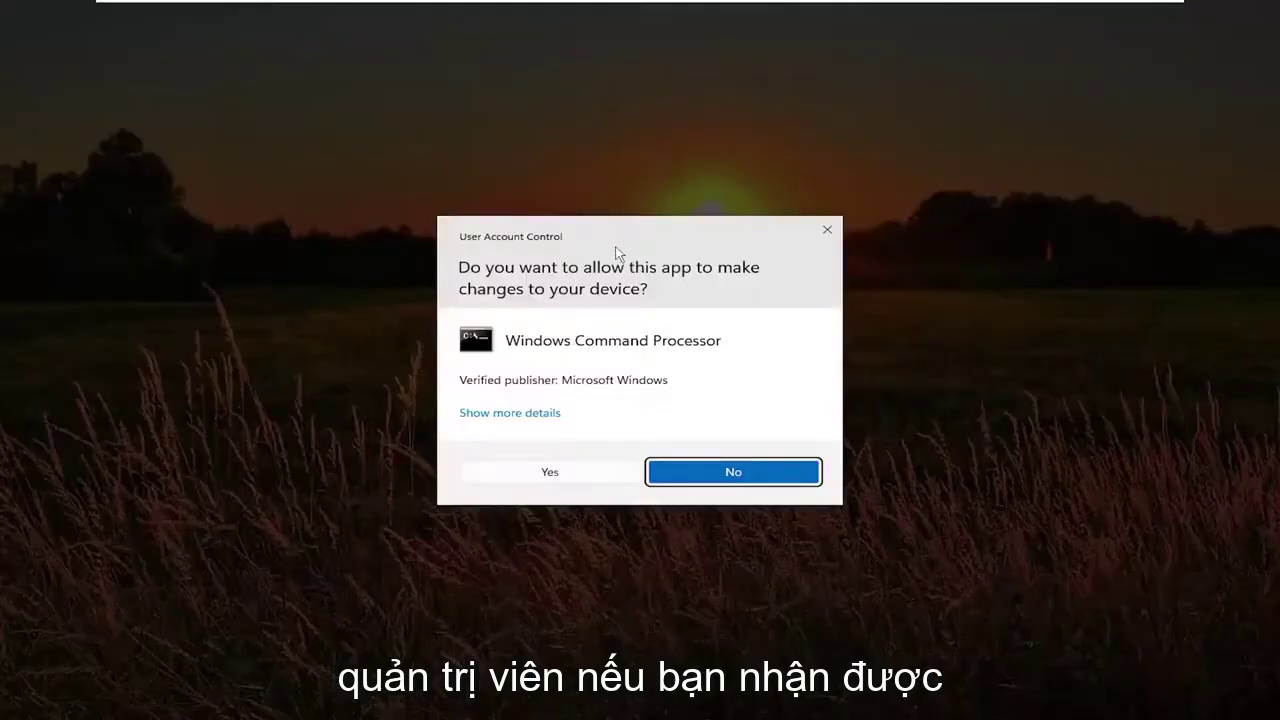
left_click(565, 472)
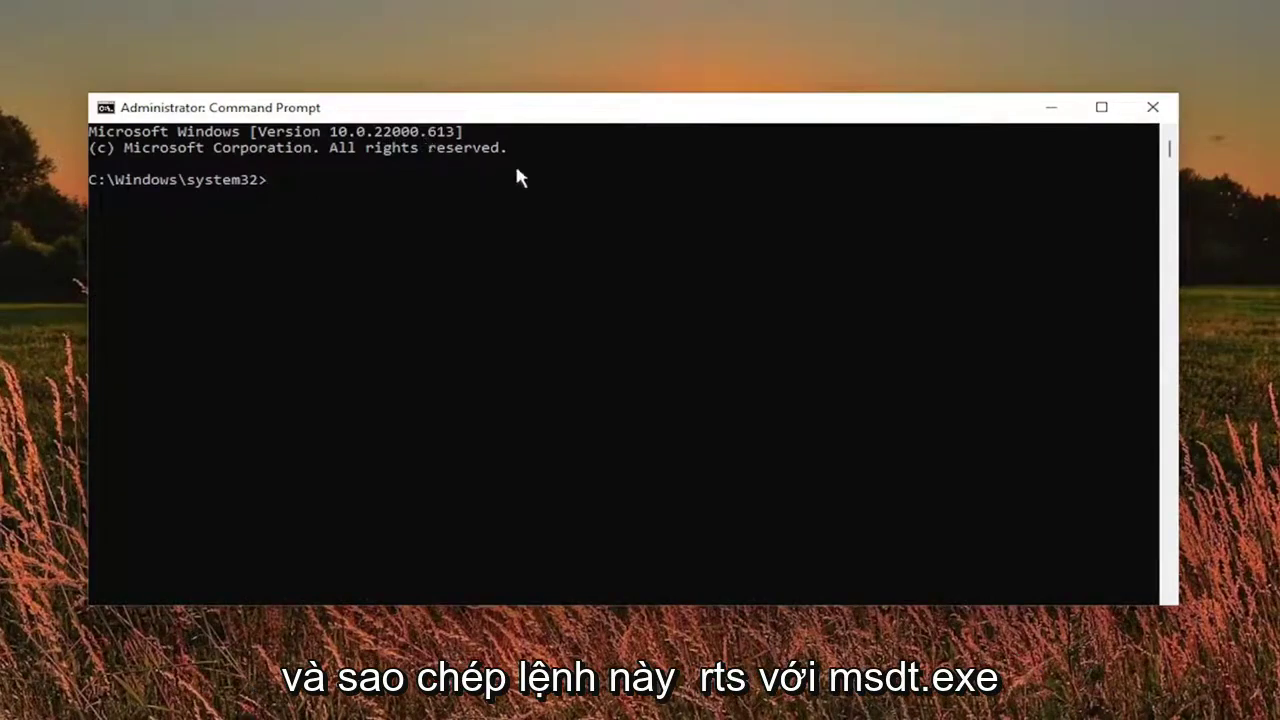
Paste and run "msdt.exe -id DeviceDiagnostic" to launch the Hardware and Devices troubleshooter, and close Command Prompt.
right_click(597, 113)
left_click(660, 262)
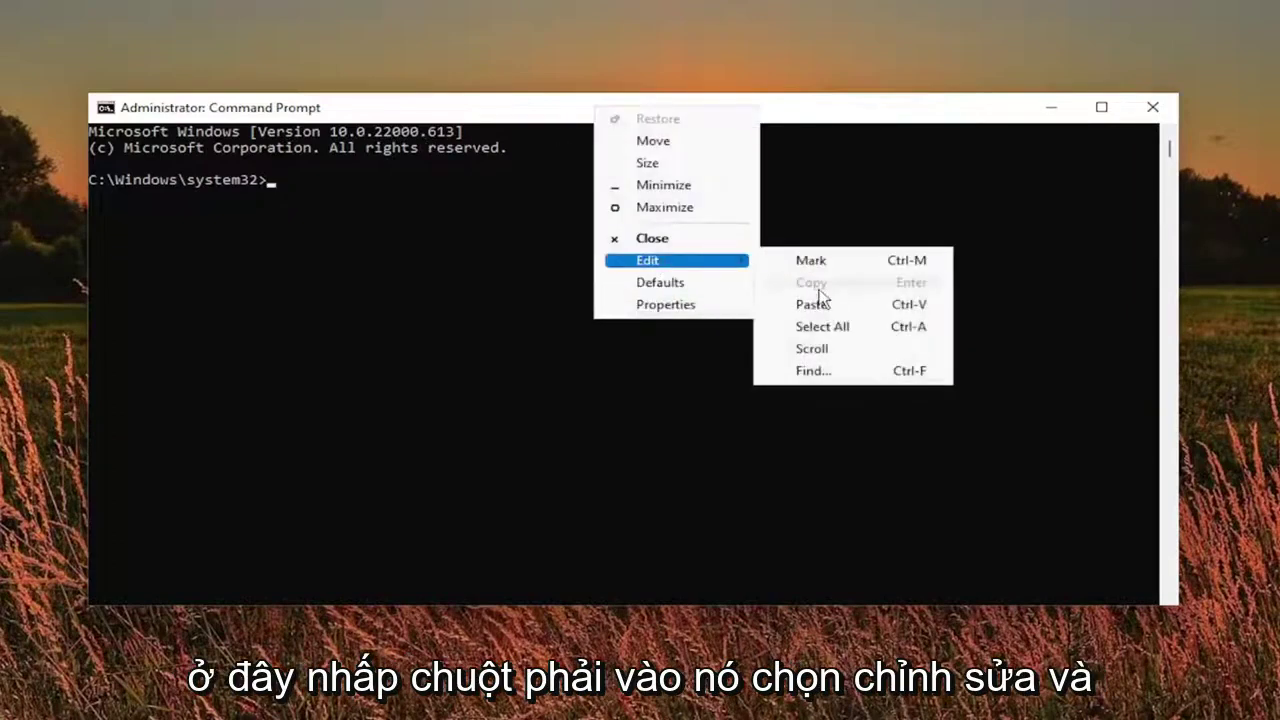
left_click(815, 303)
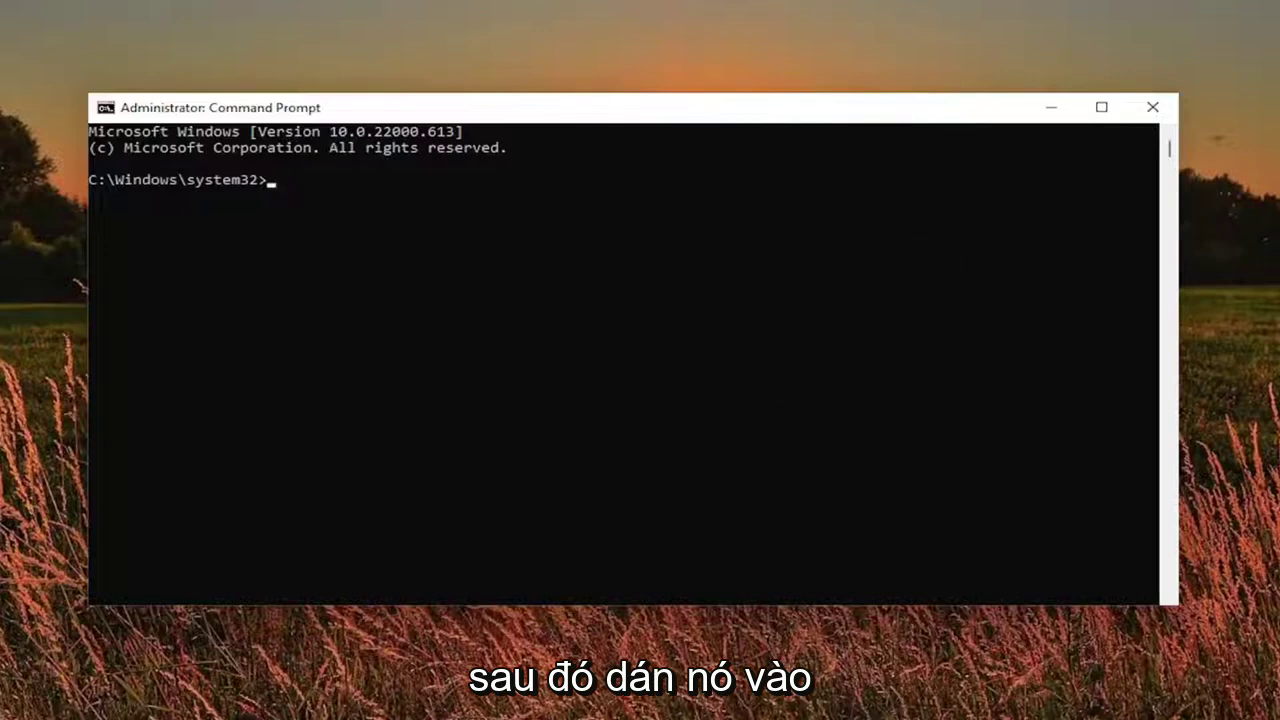
type("msdt.exe -id DeviceDiagnostic")
key("Return")
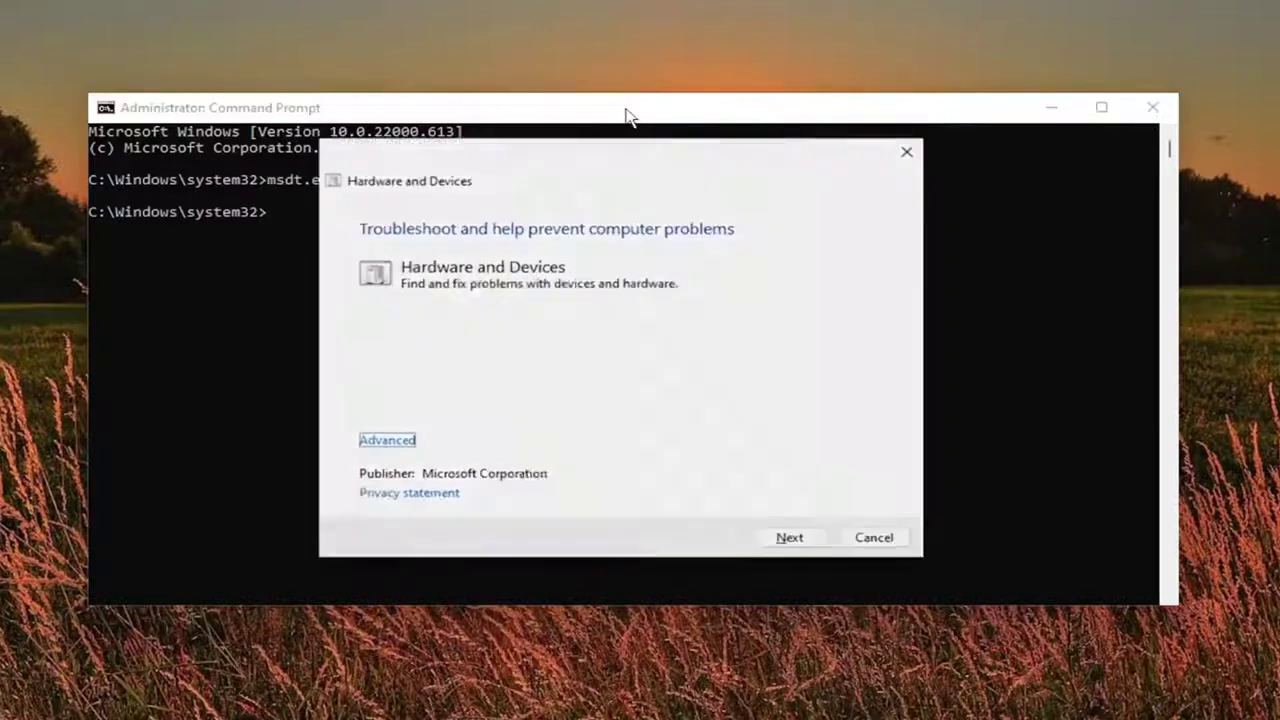
left_click(1153, 107)
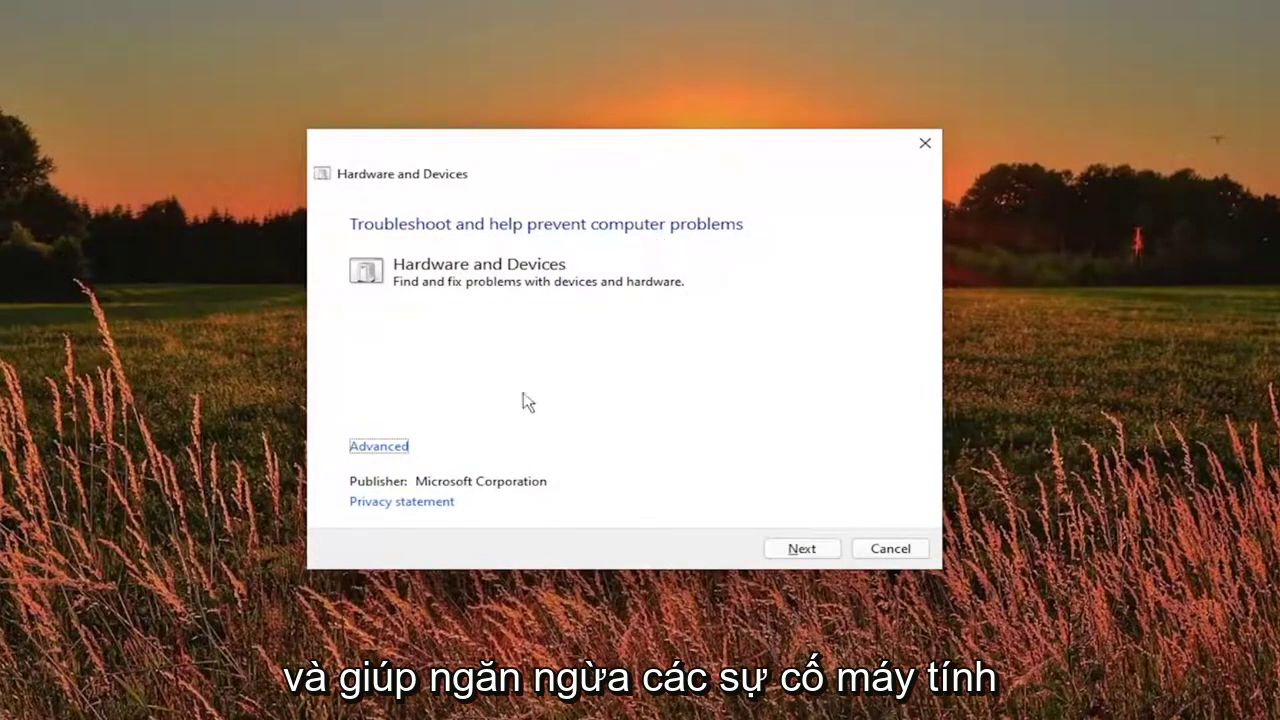
Run the Hardware and Devices troubleshooter with automatic repairs on, enable automatic checking for the newest drivers, and close it.
left_click(377, 447)
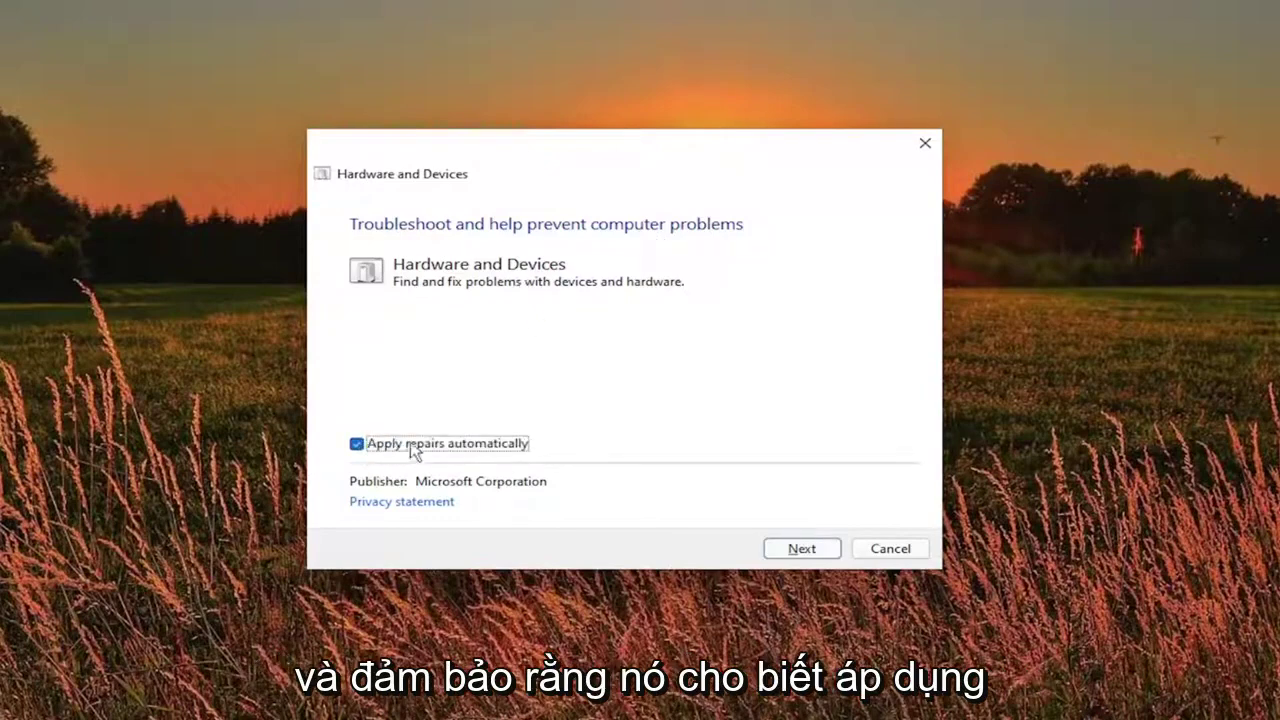
left_click(808, 552)
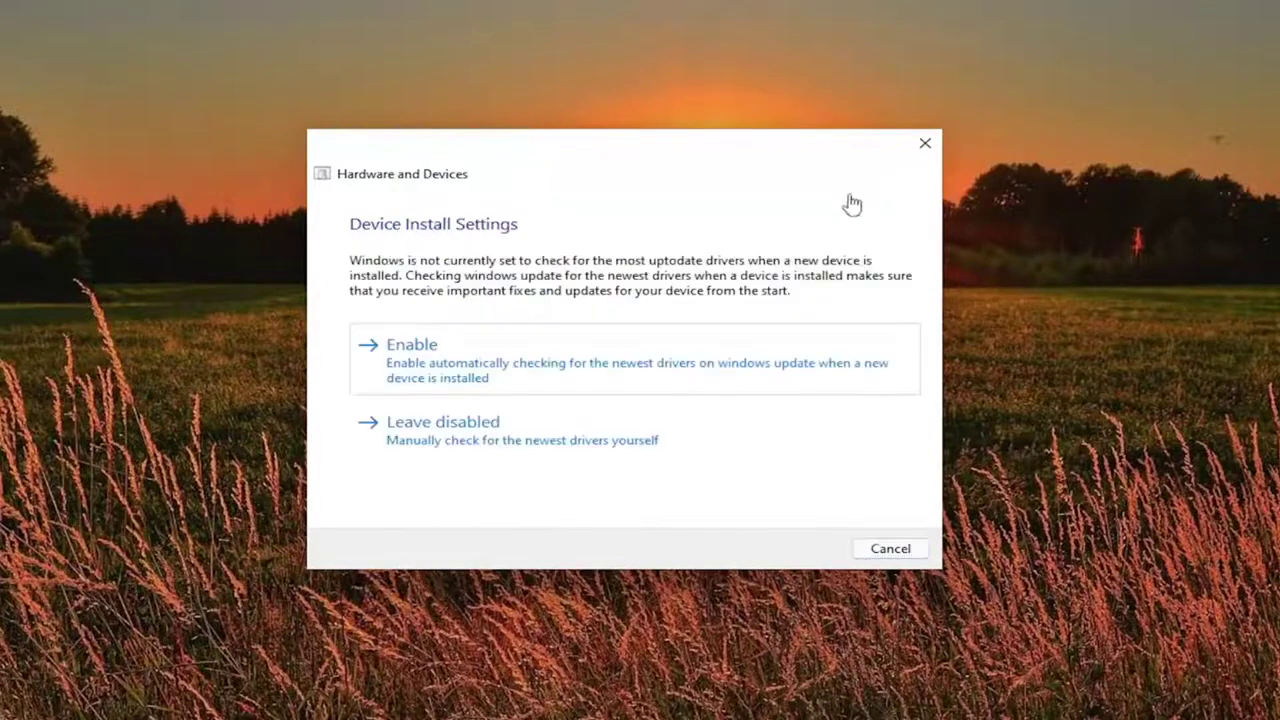
left_click(520, 353)
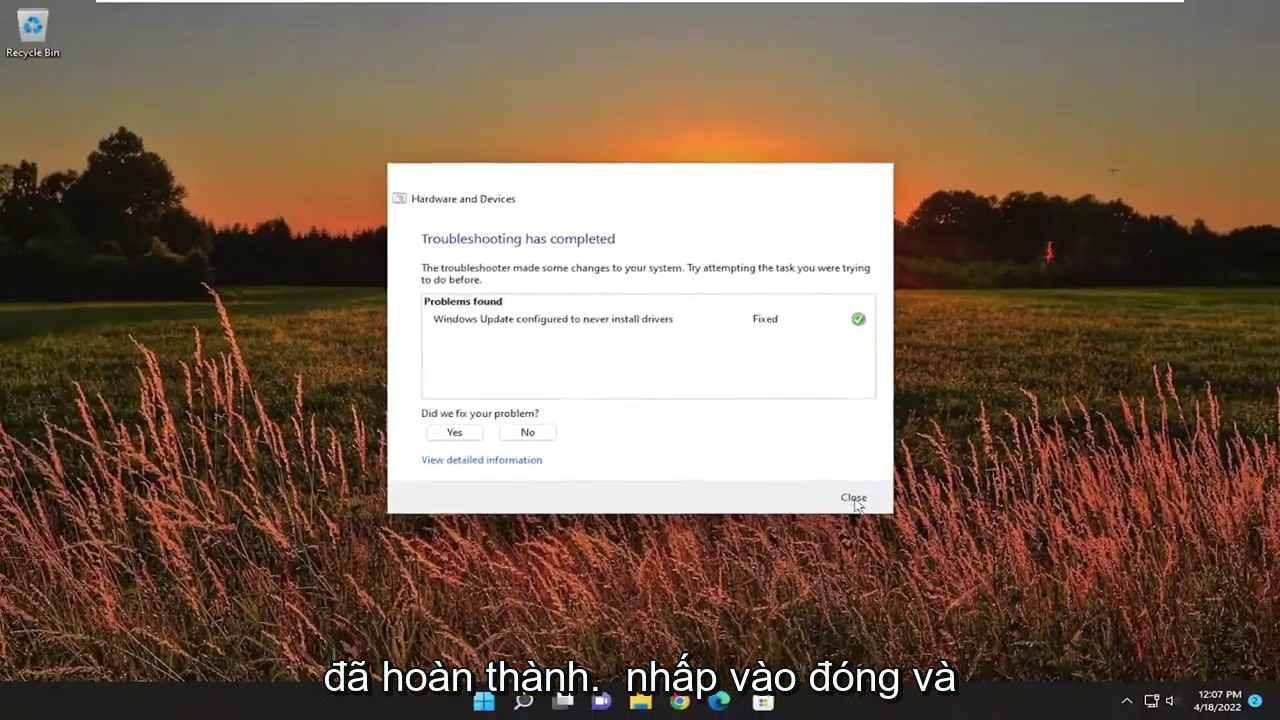
left_click(890, 548)
Restart the computer after the hardware troubleshooting.
right_click(505, 698)
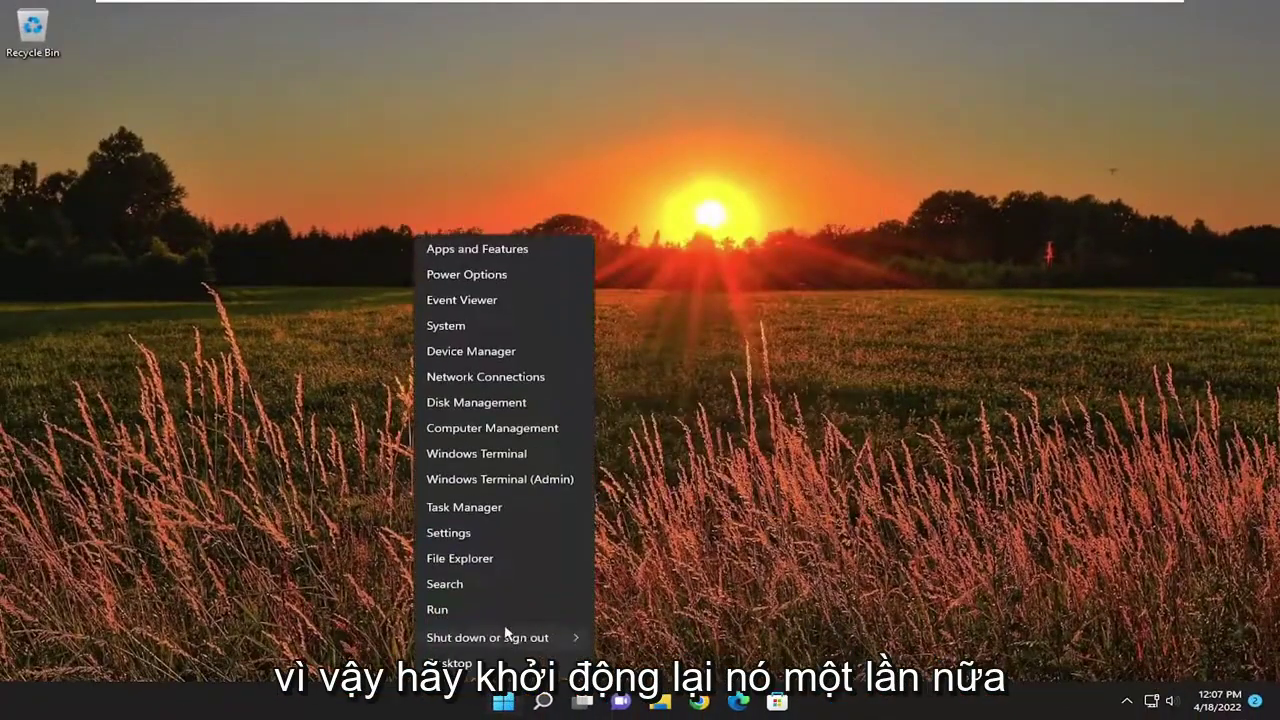
mouse_move(510, 637)
left_click(620, 662)
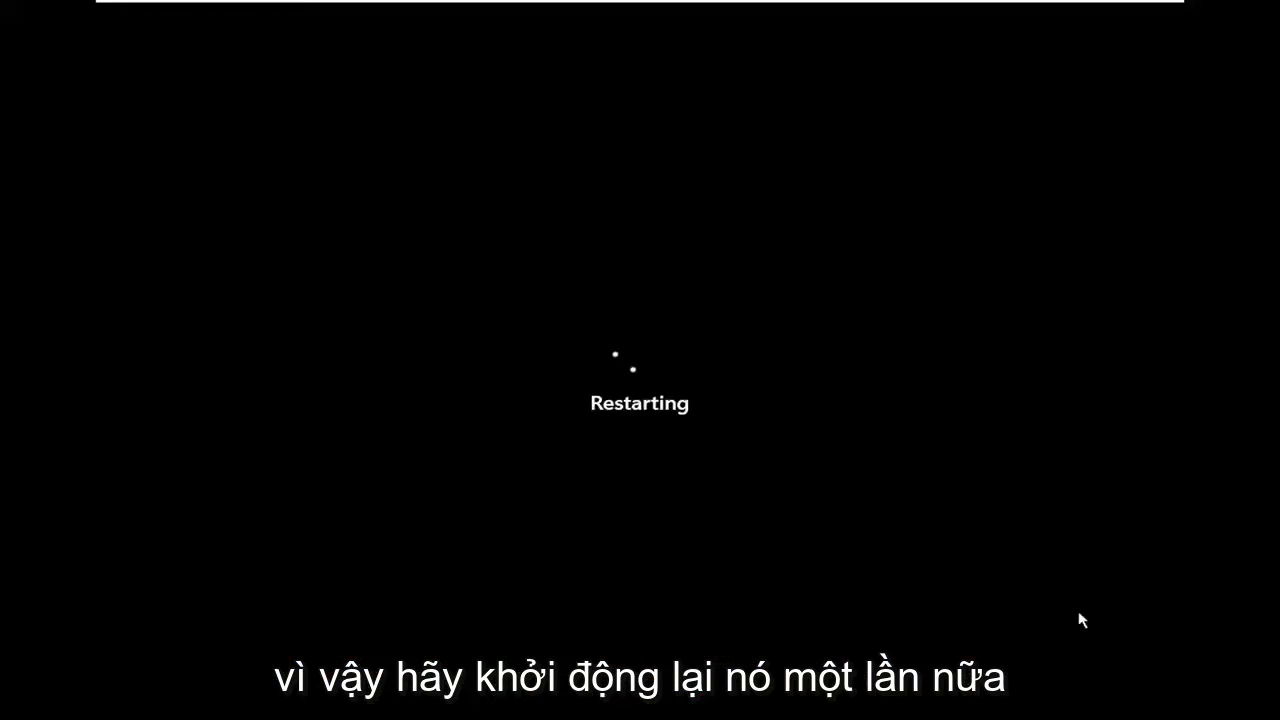